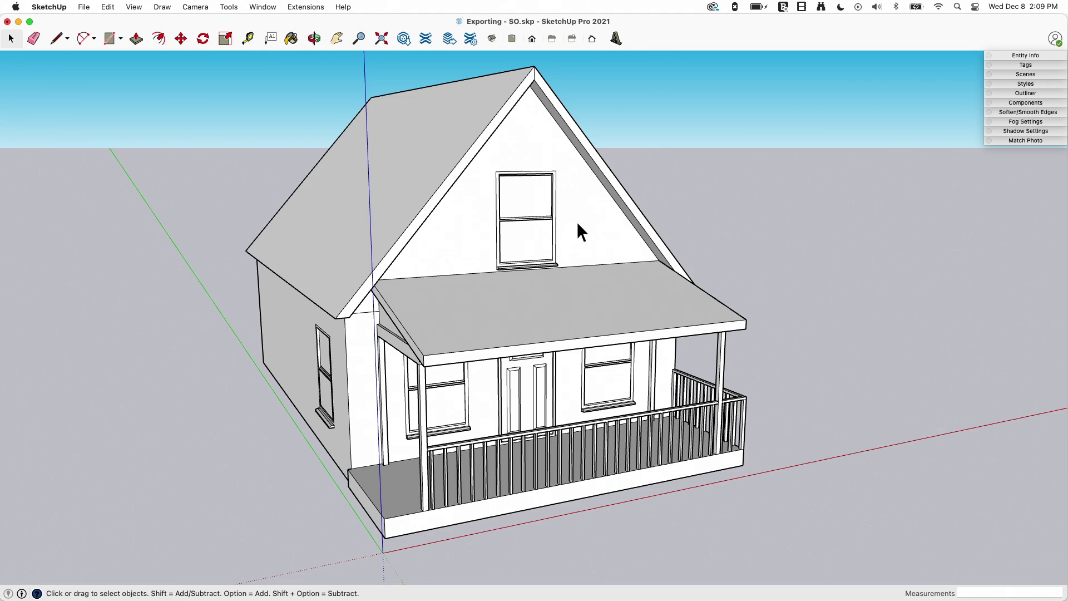
Orbit and zoom out until the whole gabled house and railed porch fit in view
{"action": "middle_click_drag", "start_coordinate": [775, 396], "coordinate": [803, 383]}
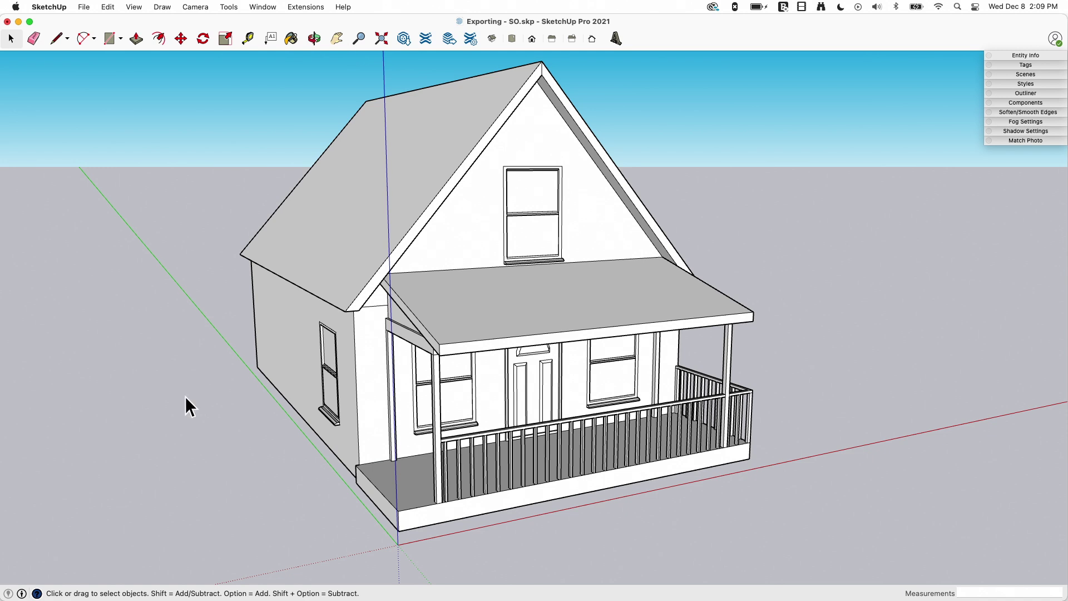
{"action": "scroll", "coordinate": [516, 198], "scroll_direction": "down", "scroll_amount": 4}
{"action": "middle_click_drag", "start_coordinate": [516, 202], "coordinate": [513, 208]}
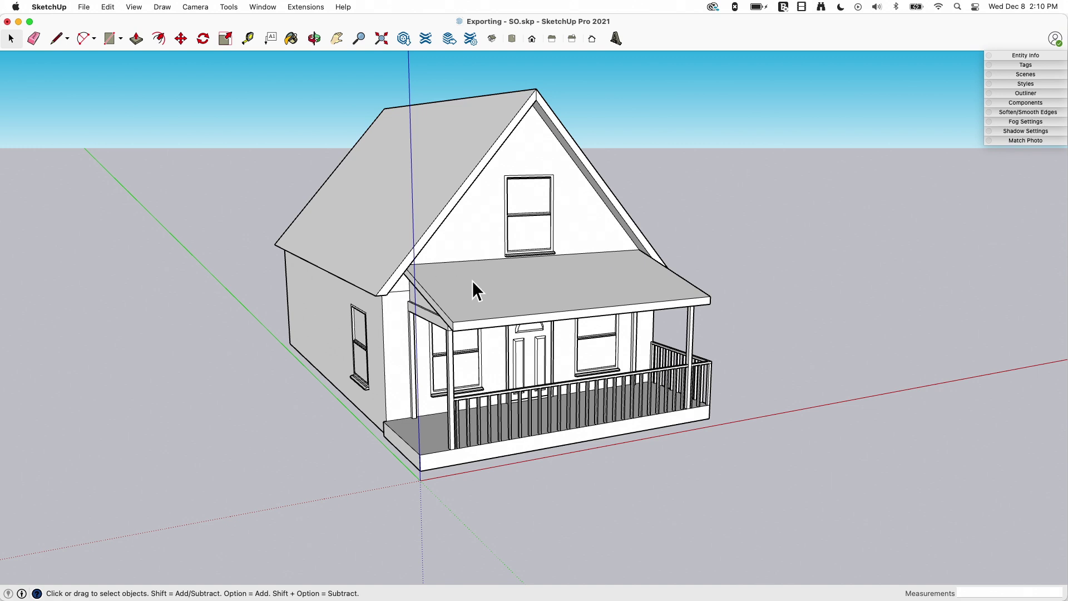
Show the File > Export submenu with its 3D Model and 2D Graphic choices
{"action": "left_click", "coordinate": [82, 7]}
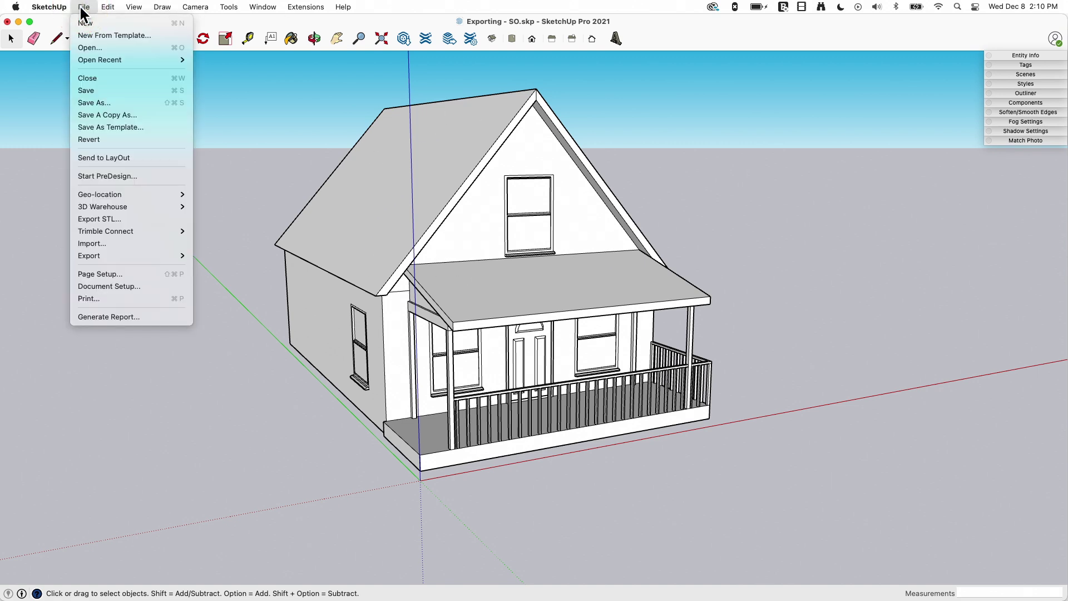
{"action": "mouse_move", "coordinate": [90, 257]}
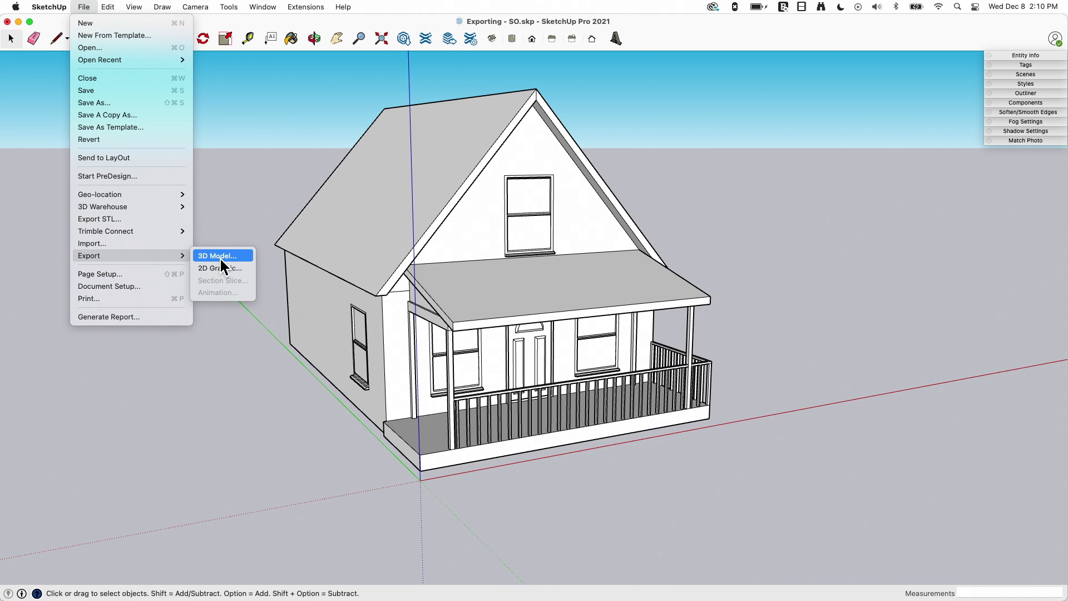
{"action": "left_click", "coordinate": [333, 138]}
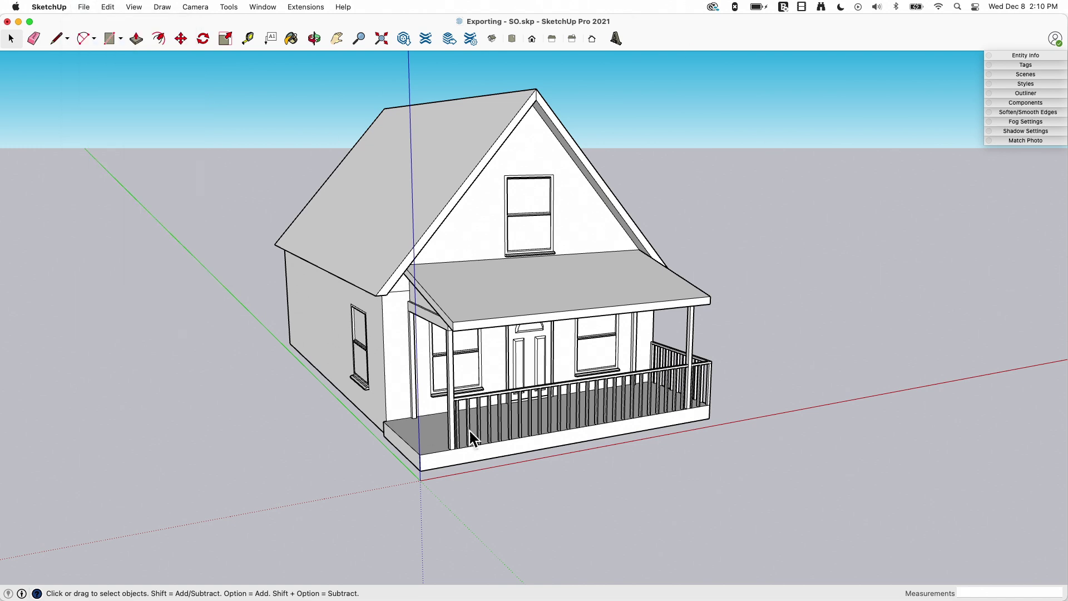
{"action": "left_click", "coordinate": [84, 7]}
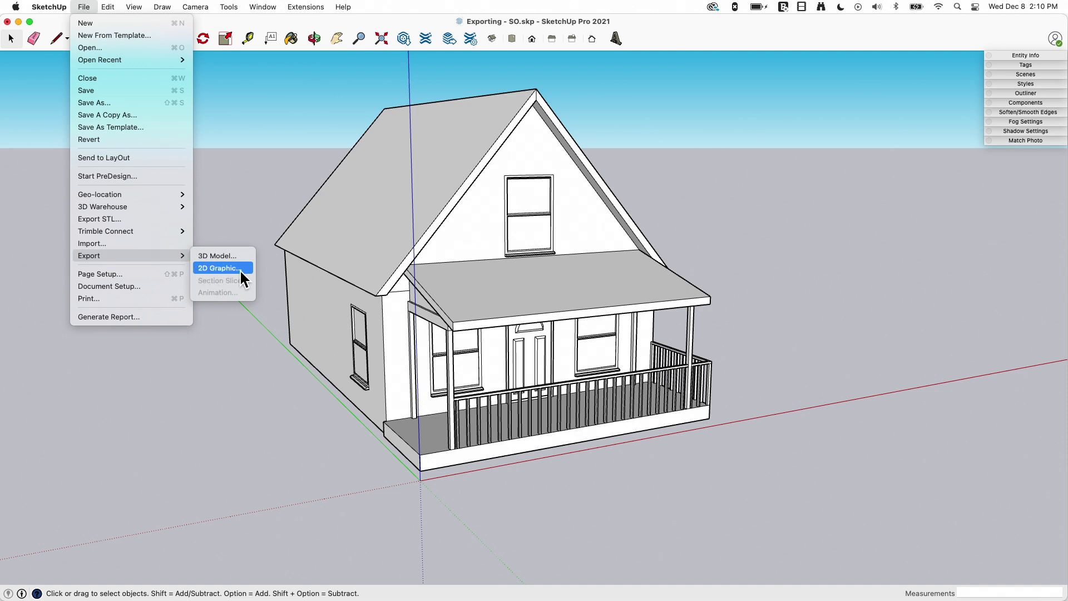
Start a 2D graphic export to Exporting - SO.dxf on the Desktop, keeping AutoCAD DXF
{"action": "left_click", "coordinate": [214, 268]}
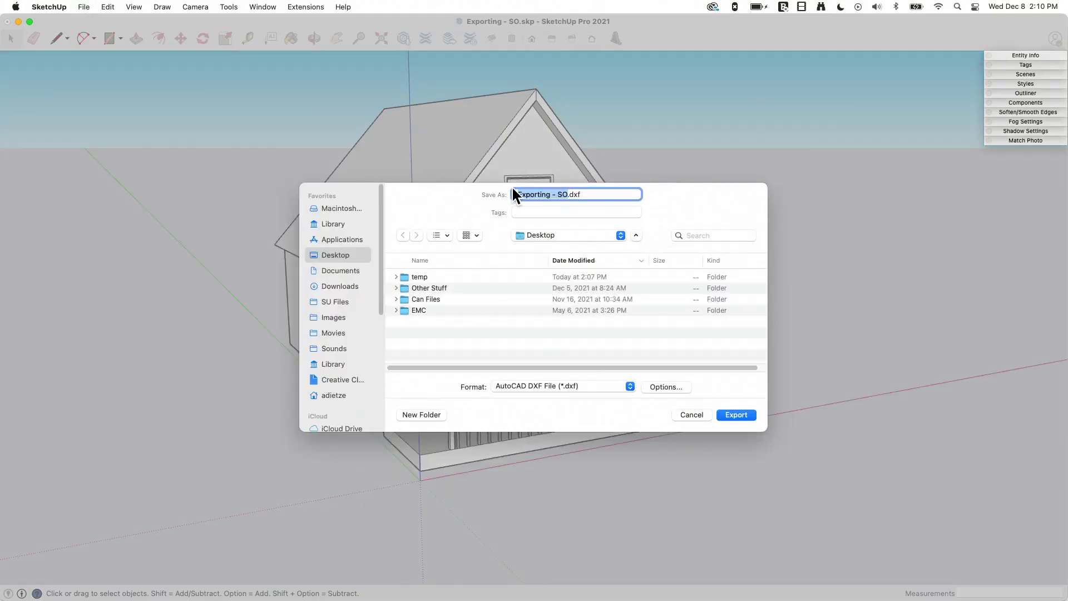
{"action": "left_click", "coordinate": [576, 383]}
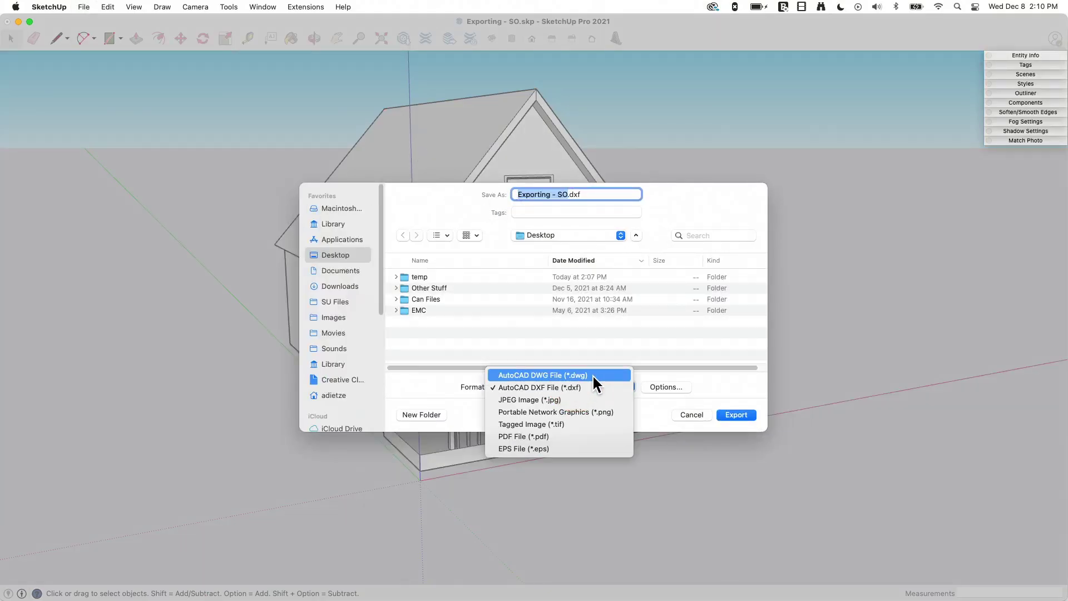
{"action": "left_click", "coordinate": [490, 264]}
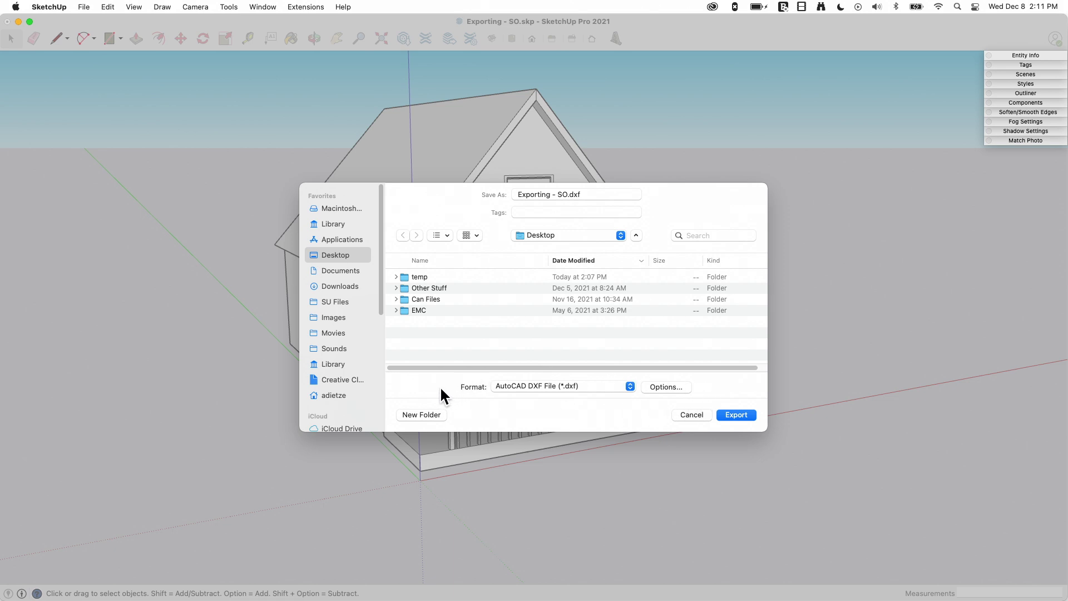
Show the list of 2D export formats in the Export dialog
{"action": "left_click", "coordinate": [572, 383]}
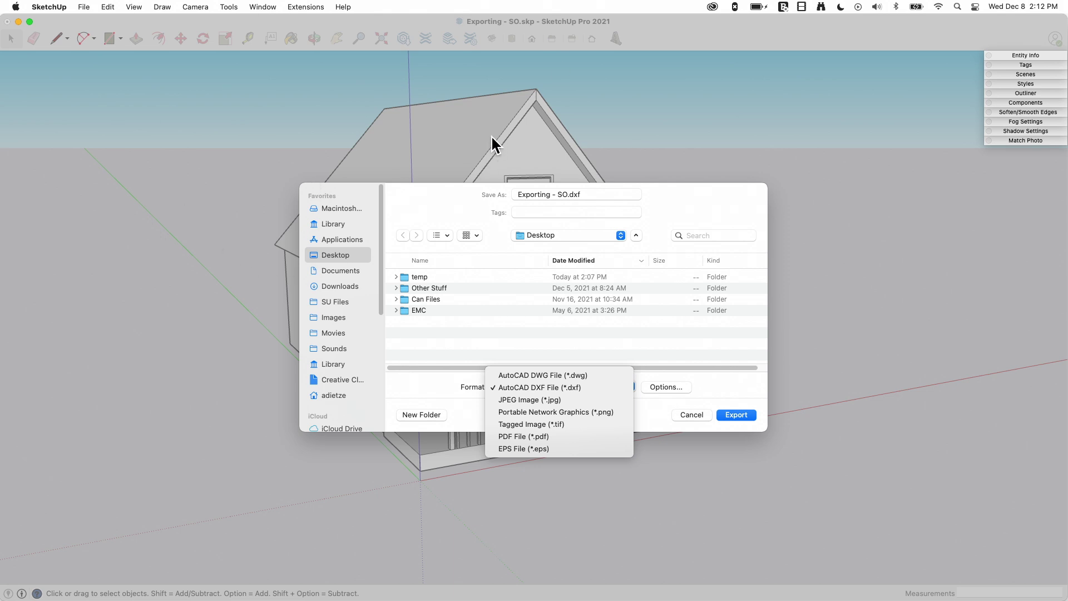
Switch the 2D export to AutoCAD DWG and review its DWG/DXF options without changes
{"action": "left_click", "coordinate": [580, 376]}
{"action": "left_click", "coordinate": [659, 387]}
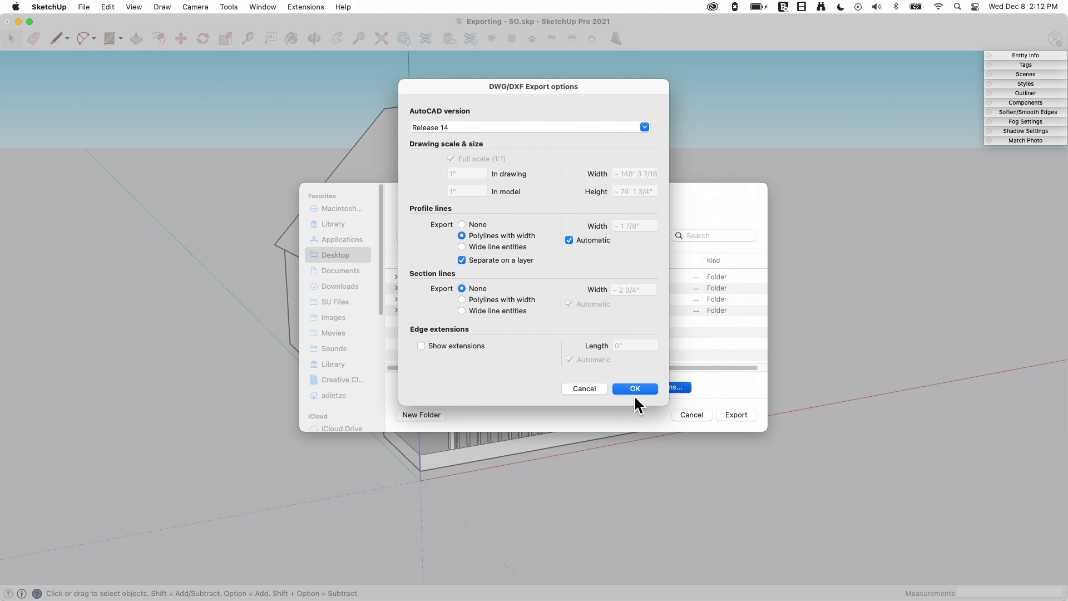
{"action": "left_click", "coordinate": [596, 386]}
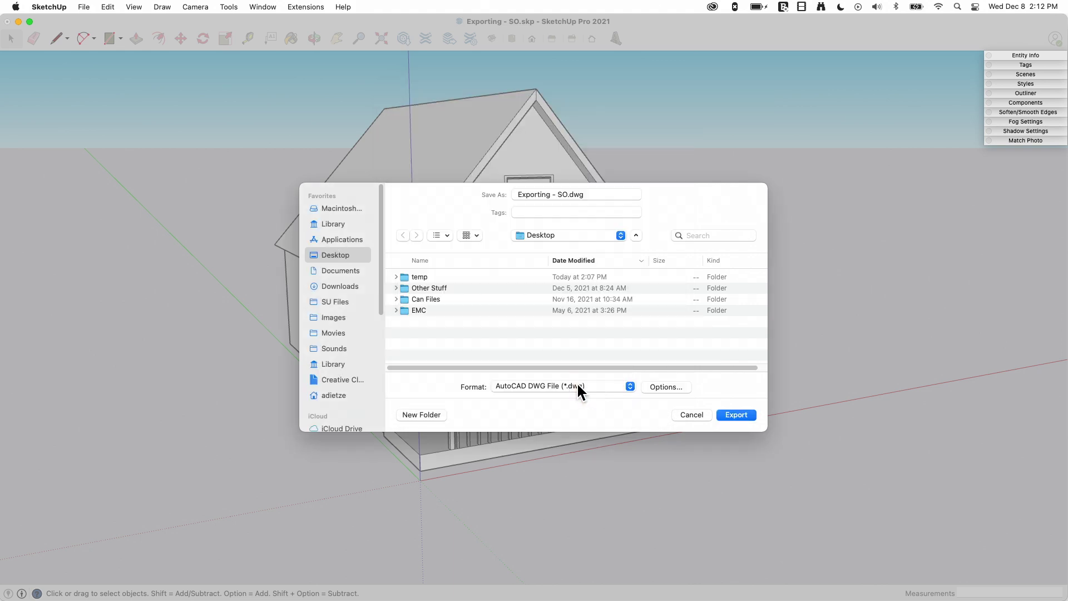
{"action": "left_click", "coordinate": [576, 384]}
Review the JPEG Image size and compression options unchanged, then switch the format to EPS
{"action": "left_click", "coordinate": [600, 415]}
{"action": "left_click", "coordinate": [649, 388]}
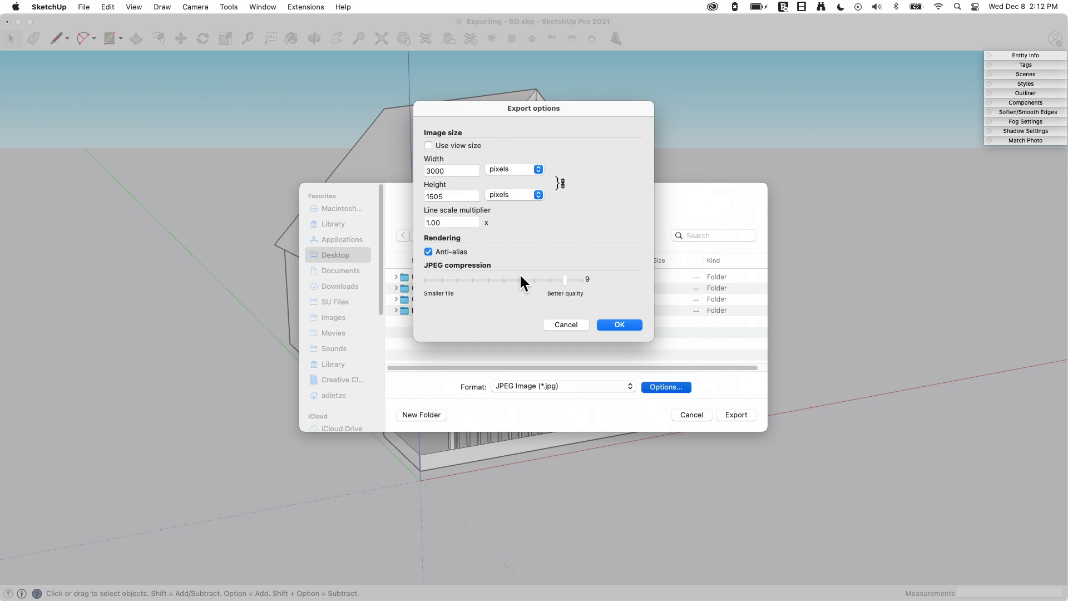
{"action": "left_click", "coordinate": [565, 326]}
{"action": "left_click", "coordinate": [581, 390]}
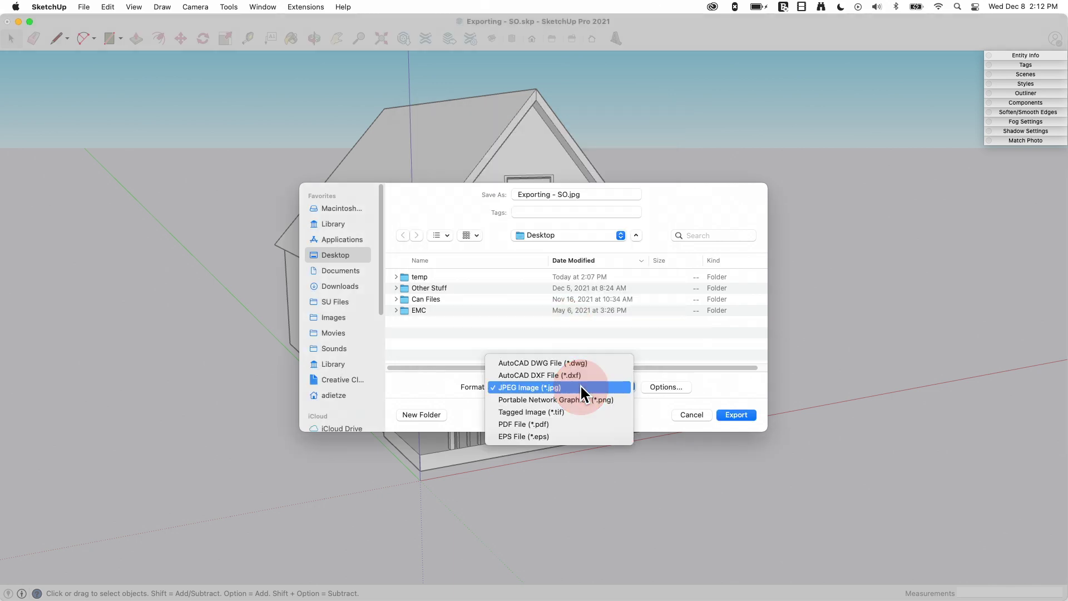
{"action": "left_click", "coordinate": [576, 431]}
Review the EPS options (Match view size, line scale 0.5) unchanged, then cancel the 2D export
{"action": "left_click", "coordinate": [662, 386]}
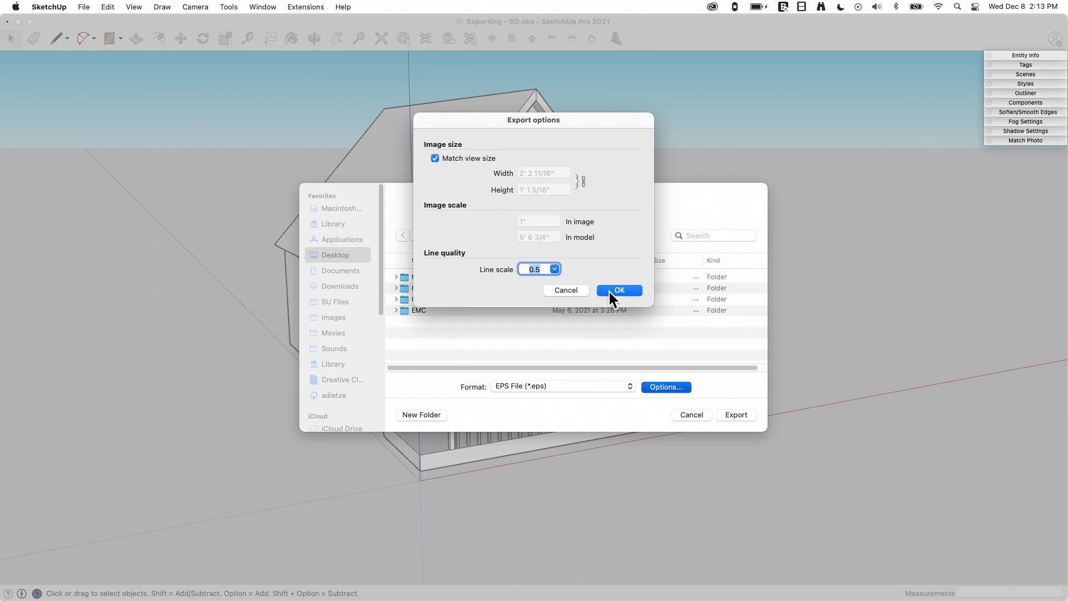
{"action": "left_click", "coordinate": [568, 294]}
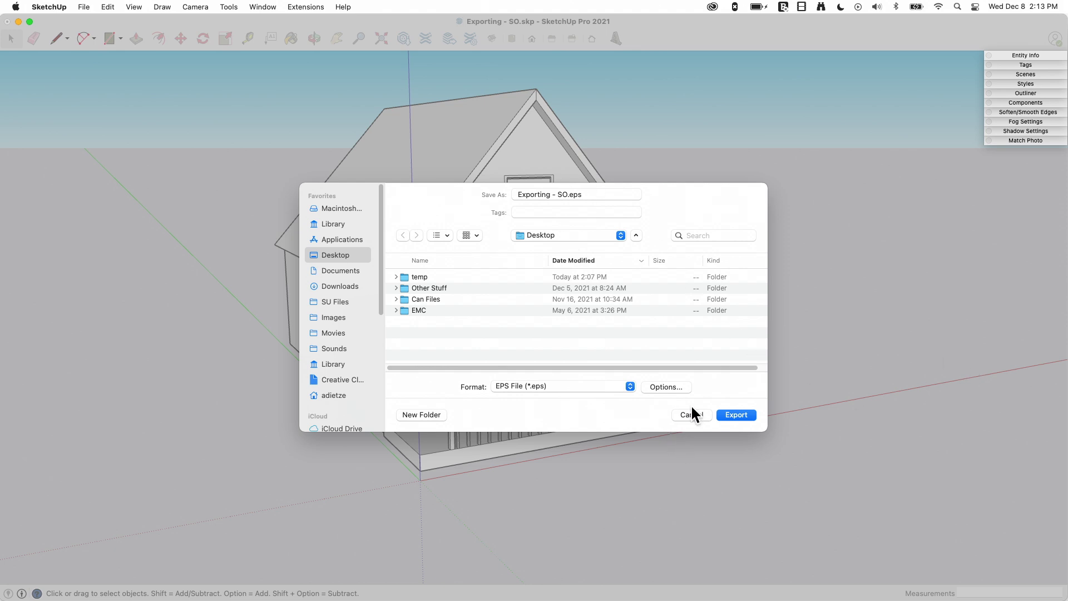
{"action": "left_click", "coordinate": [721, 417]}
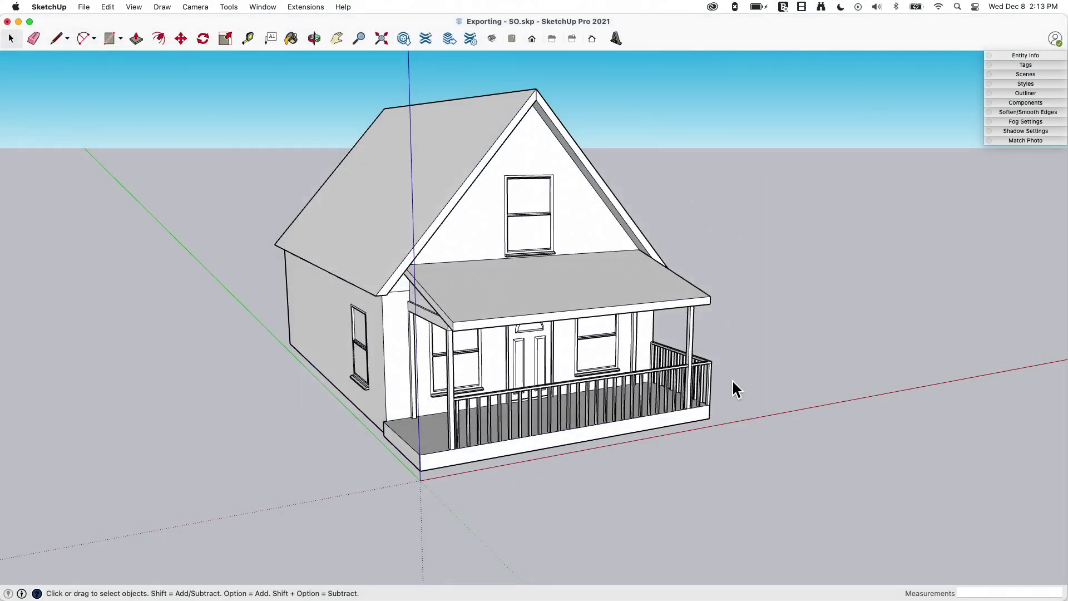
{"action": "left_click", "coordinate": [84, 8]}
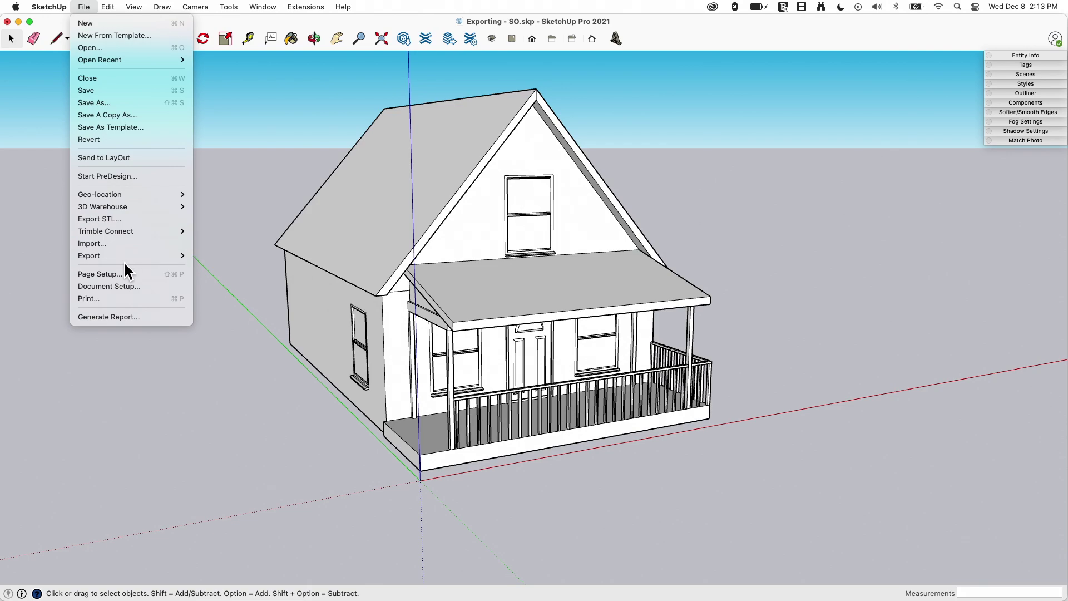
Dismiss the Export menu and orbit in for a close, tilted look at the roof edge
{"action": "mouse_move", "coordinate": [126, 256]}
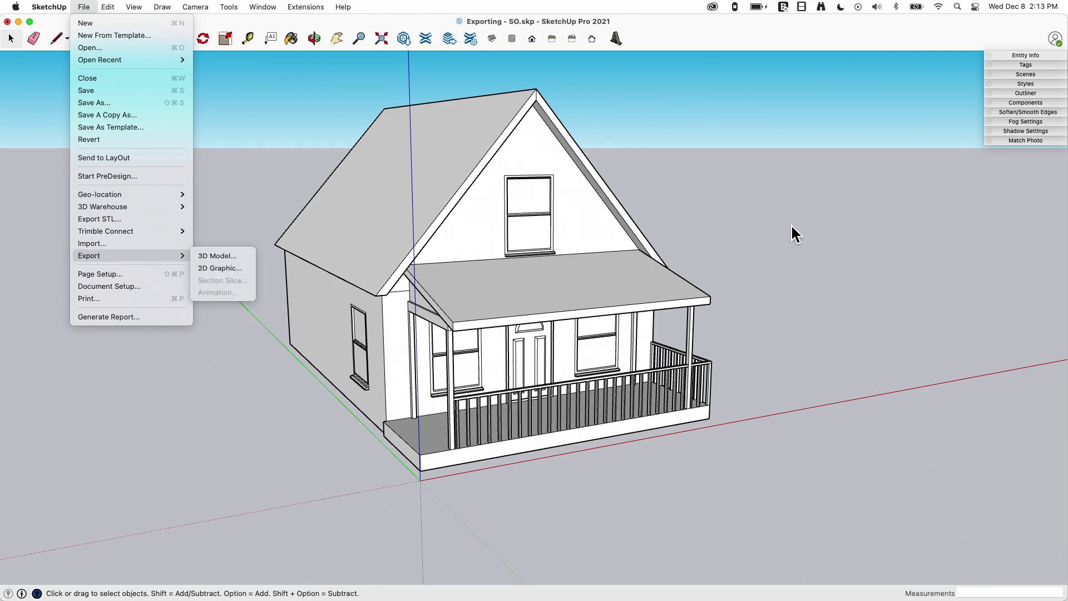
{"action": "left_click", "coordinate": [641, 338]}
{"action": "middle_click_drag", "start_coordinate": [582, 329], "coordinate": [739, 446]}
{"action": "scroll", "coordinate": [472, 370], "scroll_direction": "up", "scroll_amount": 10}
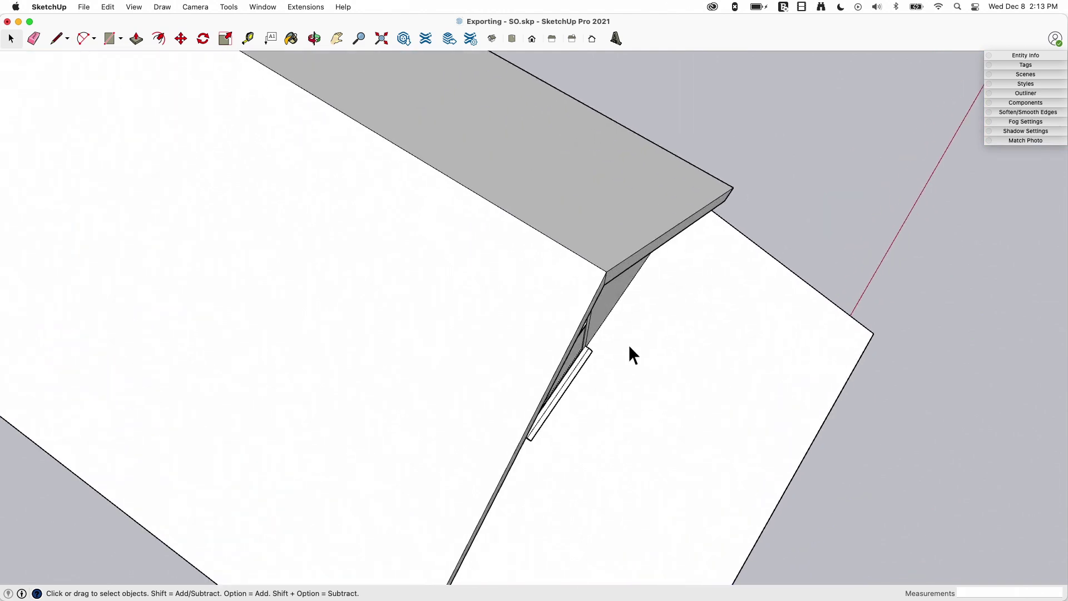
{"action": "middle_click_drag", "start_coordinate": [416, 275], "coordinate": [833, 238]}
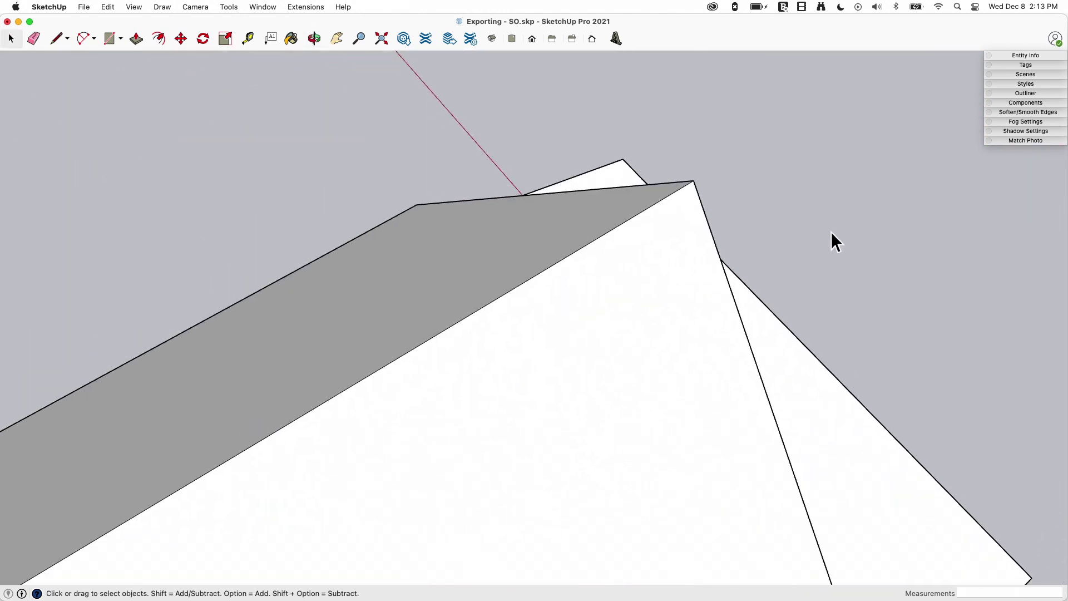
Orbit and zoom back out to a three-quarter view of the whole house and porch
{"action": "scroll", "coordinate": [392, 513], "scroll_direction": "down", "scroll_amount": 5}
{"action": "scroll", "coordinate": [388, 534], "scroll_direction": "up", "scroll_amount": 10}
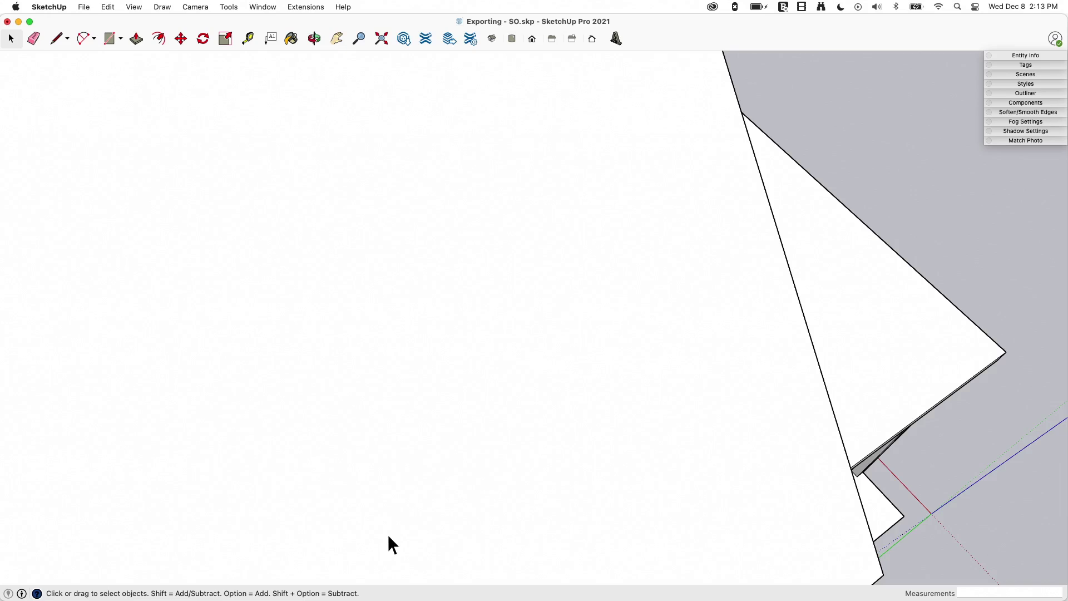
{"action": "scroll", "coordinate": [641, 468], "scroll_direction": "up", "scroll_amount": 3}
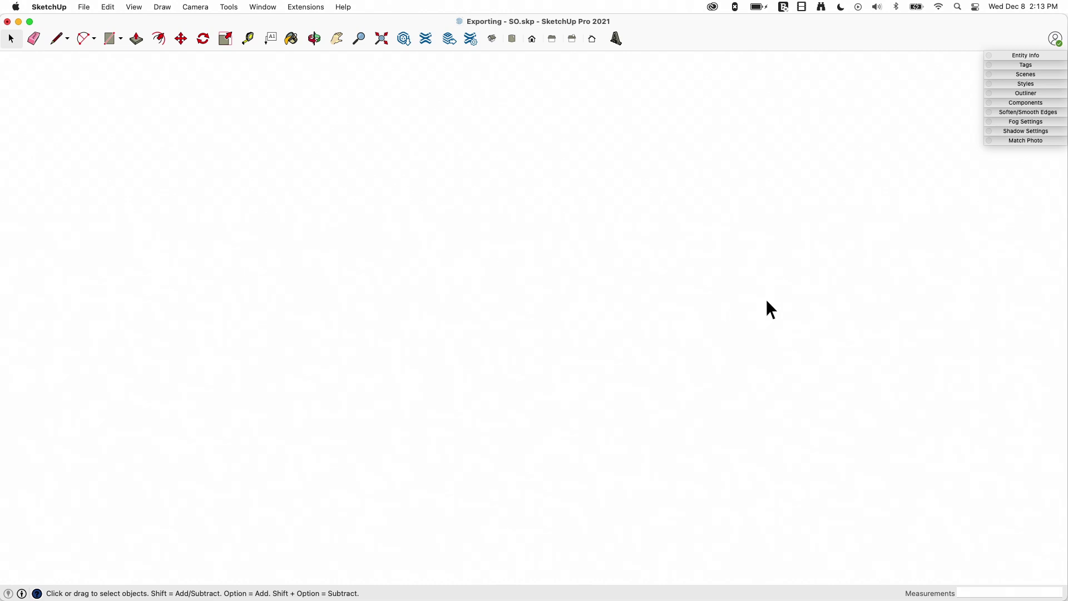
{"action": "middle_click_drag", "start_coordinate": [779, 267], "coordinate": [2, 175]}
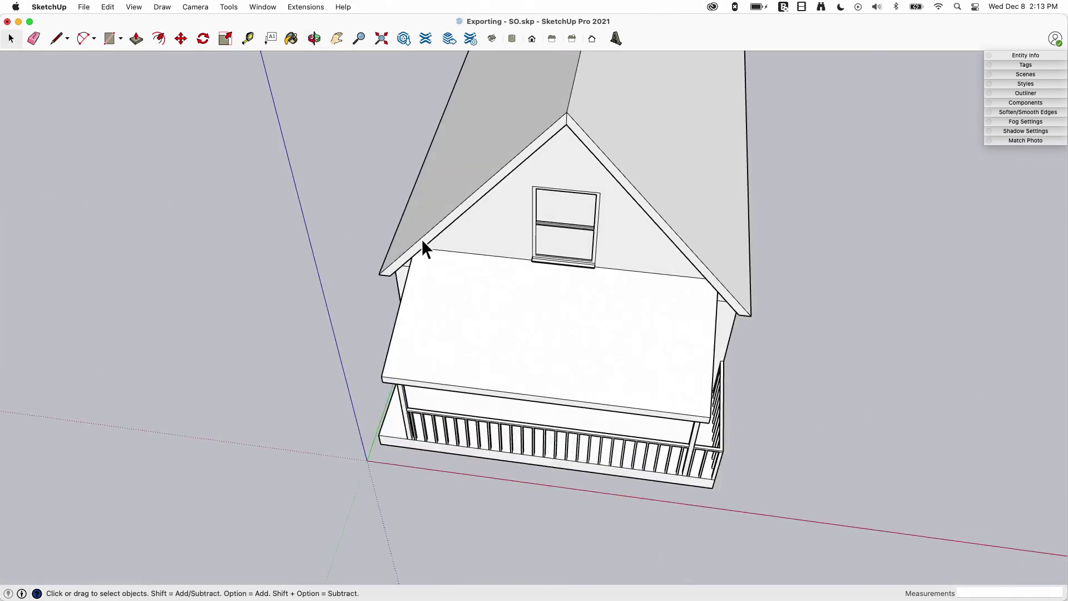
{"action": "middle_click_drag", "start_coordinate": [422, 243], "coordinate": [639, 103]}
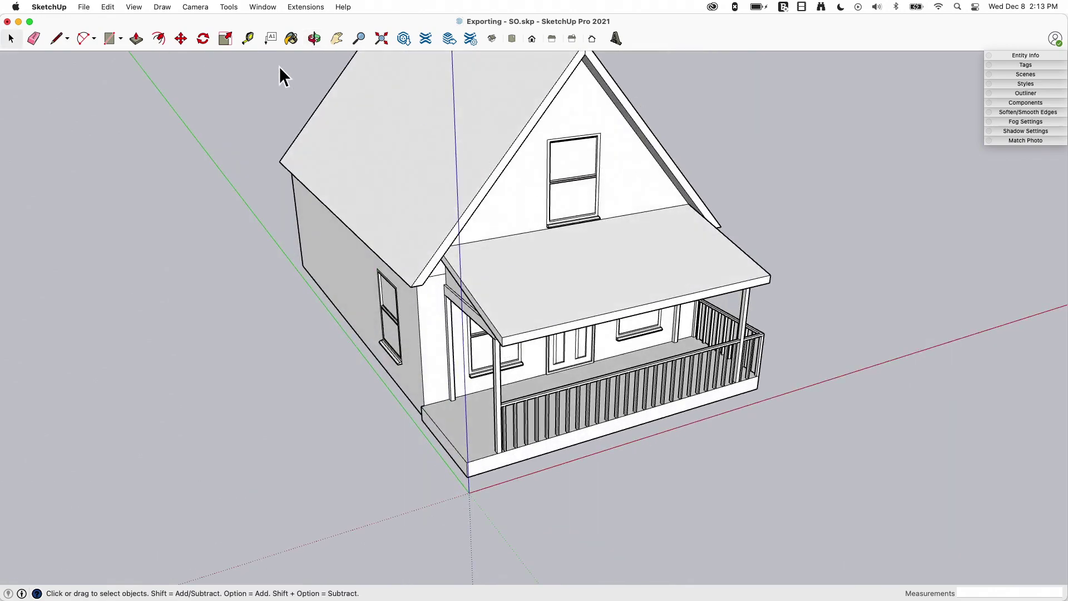
{"action": "scroll", "coordinate": [659, 507], "scroll_direction": "down", "scroll_amount": 3}
{"action": "middle_click_drag", "start_coordinate": [604, 407], "coordinate": [661, 403]}
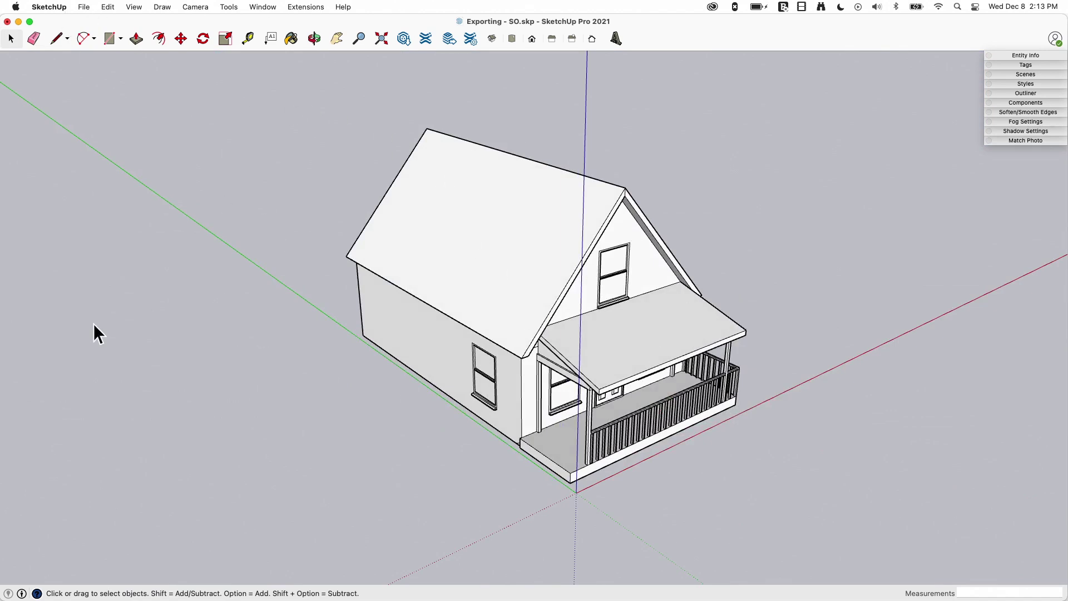
Start a 3D model export to Exporting - SO.dxf on the Desktop and list its formats
{"action": "left_click", "coordinate": [85, 8]}
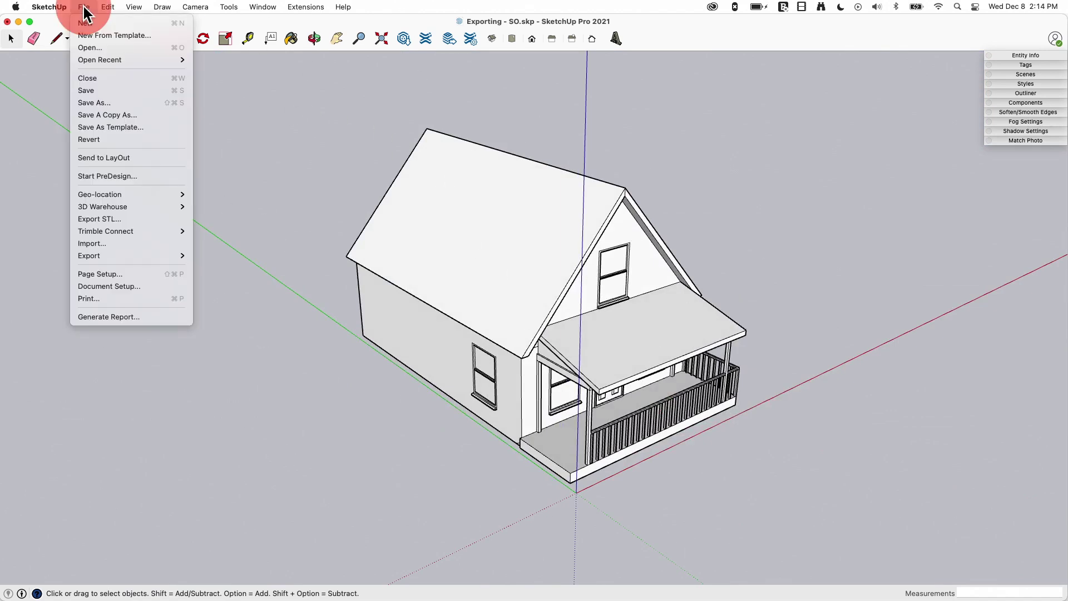
{"action": "left_click", "coordinate": [92, 259]}
{"action": "left_click", "coordinate": [201, 268]}
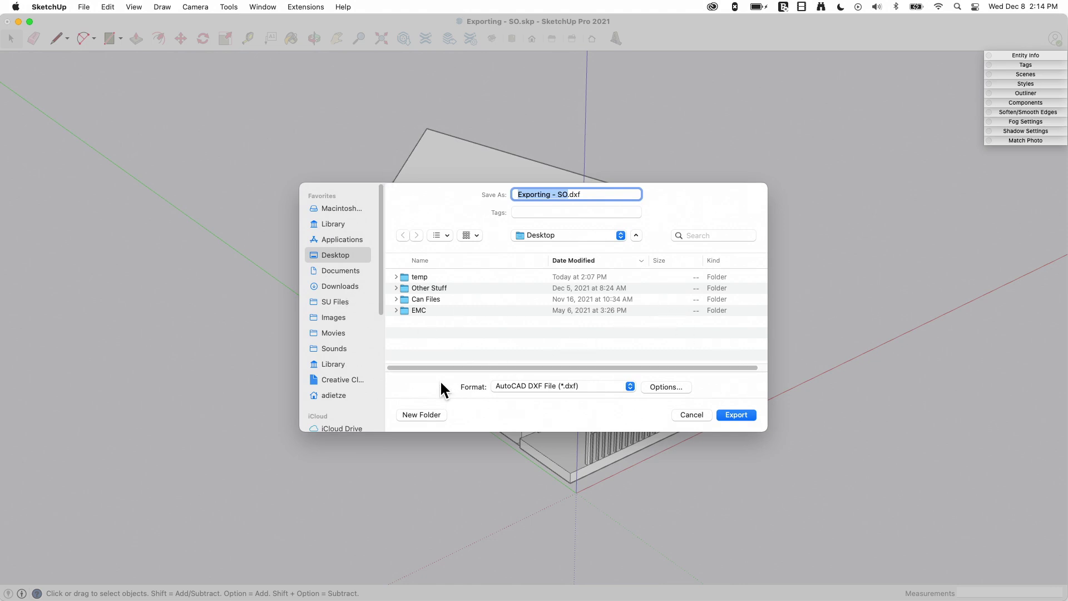
{"action": "left_click", "coordinate": [579, 387]}
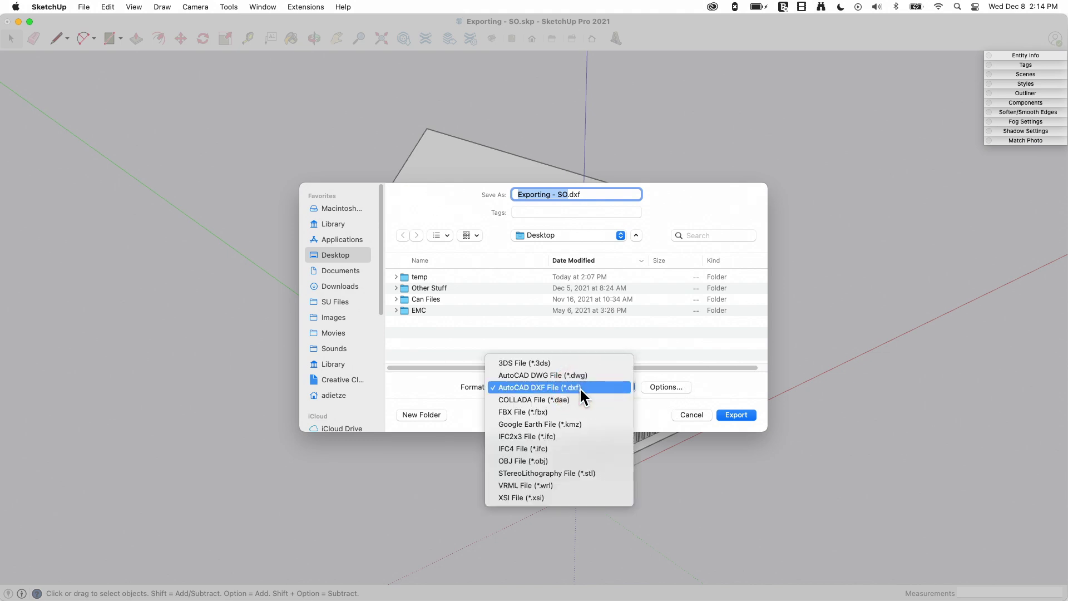
Set the 3D export to AutoCAD DWG, leaving its AutoCAD 2018 faces-only options unchanged
{"action": "left_click", "coordinate": [611, 377]}
{"action": "left_click", "coordinate": [663, 382]}
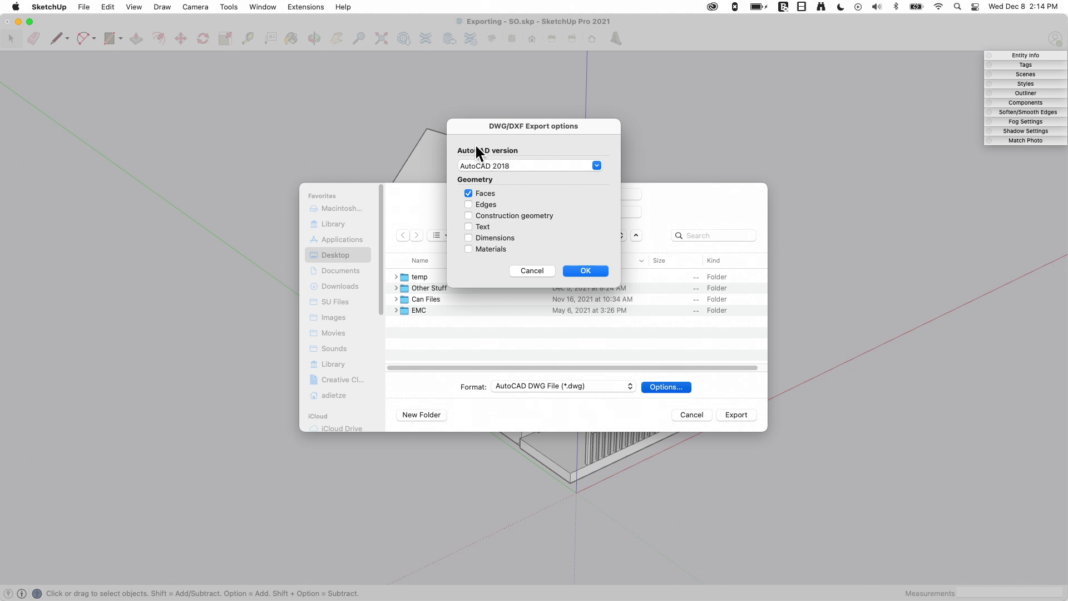
{"action": "left_click", "coordinate": [522, 270]}
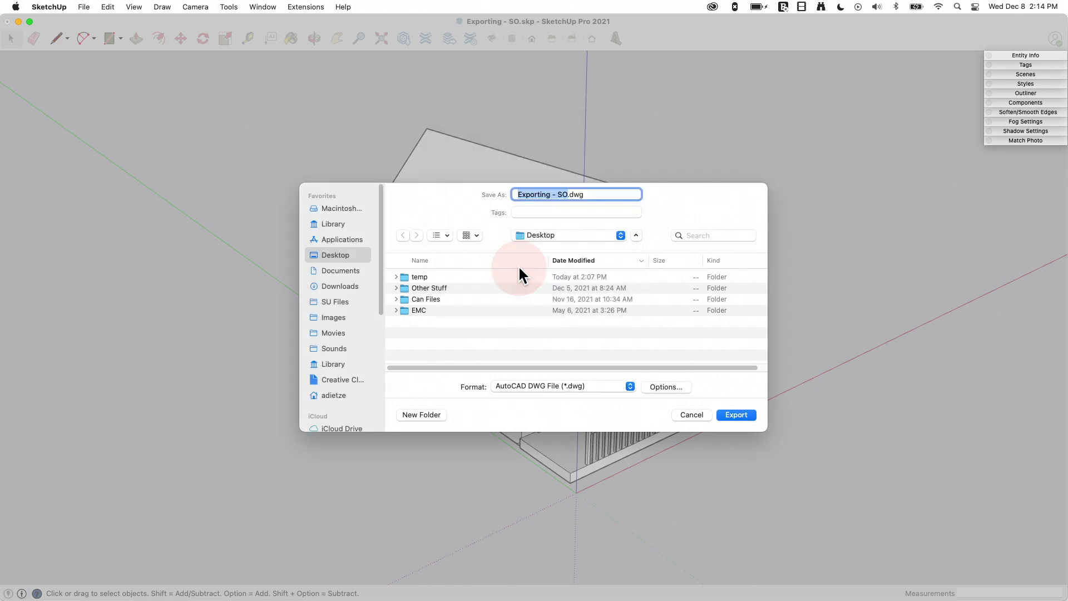
Choose STereoLithography File (*.stl) as the 3D export format and view its STL options
{"action": "left_click", "coordinate": [574, 383]}
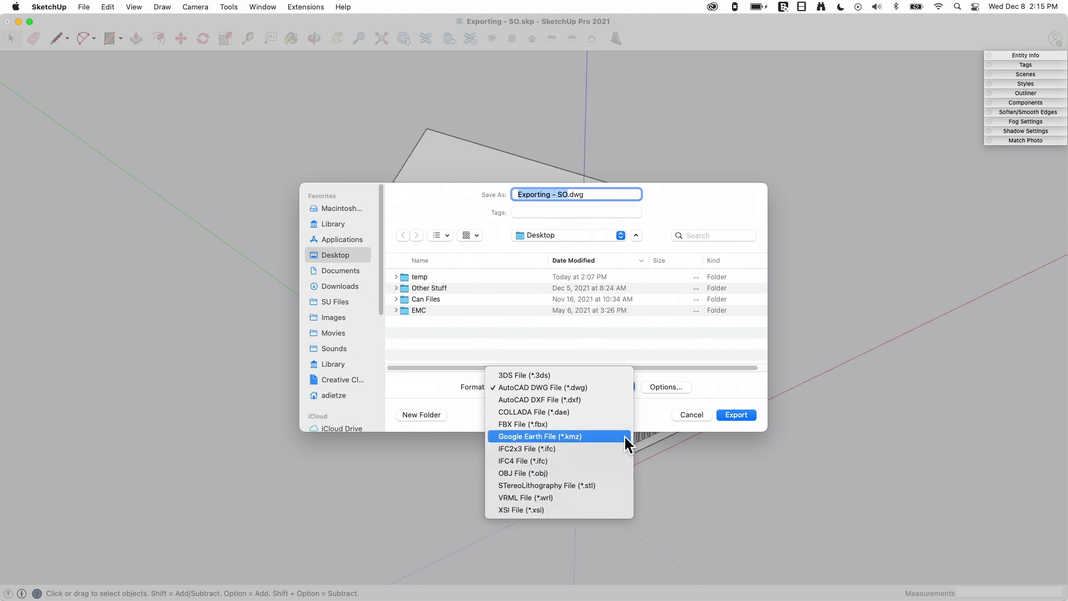
{"action": "left_click", "coordinate": [588, 486]}
{"action": "left_click", "coordinate": [662, 386]}
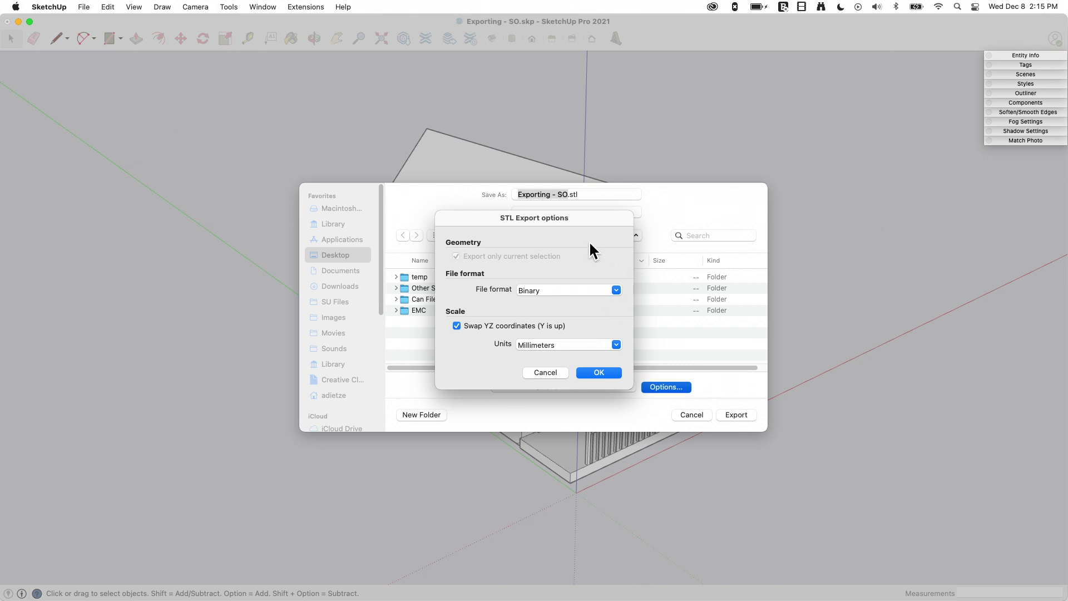
Leave the STL options unchanged, browse the remaining formats such as IFC, and cancel the export
{"action": "left_click", "coordinate": [548, 372]}
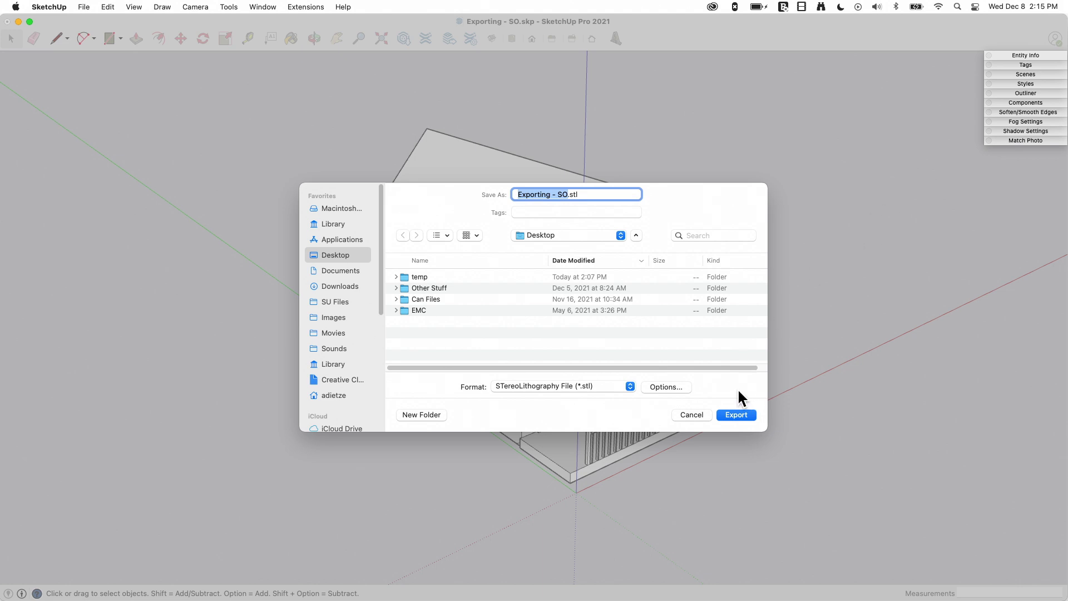
{"action": "left_click", "coordinate": [594, 386]}
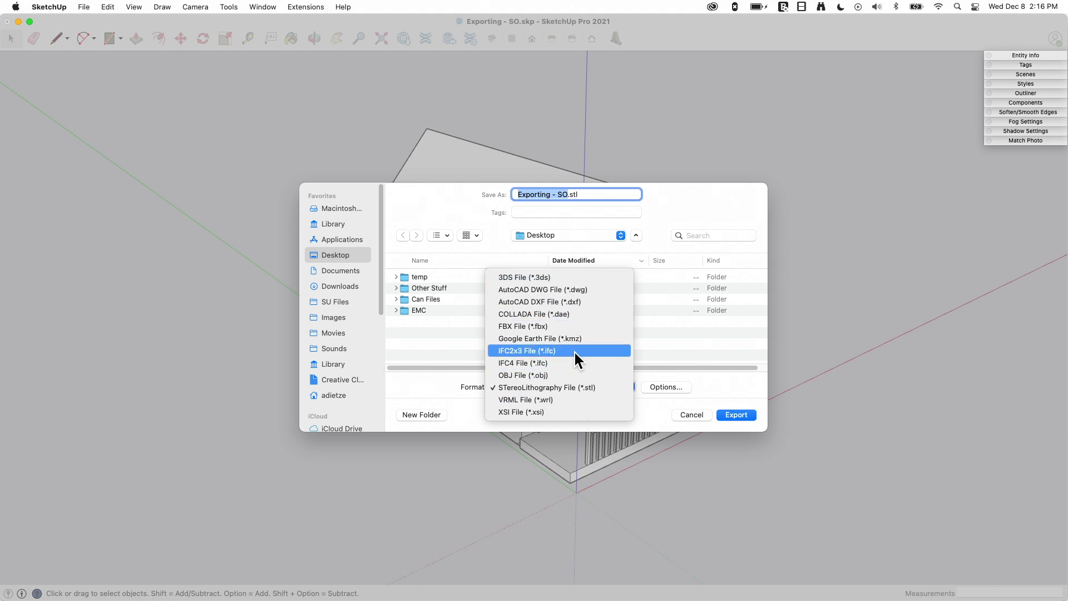
{"action": "left_click", "coordinate": [692, 415]}
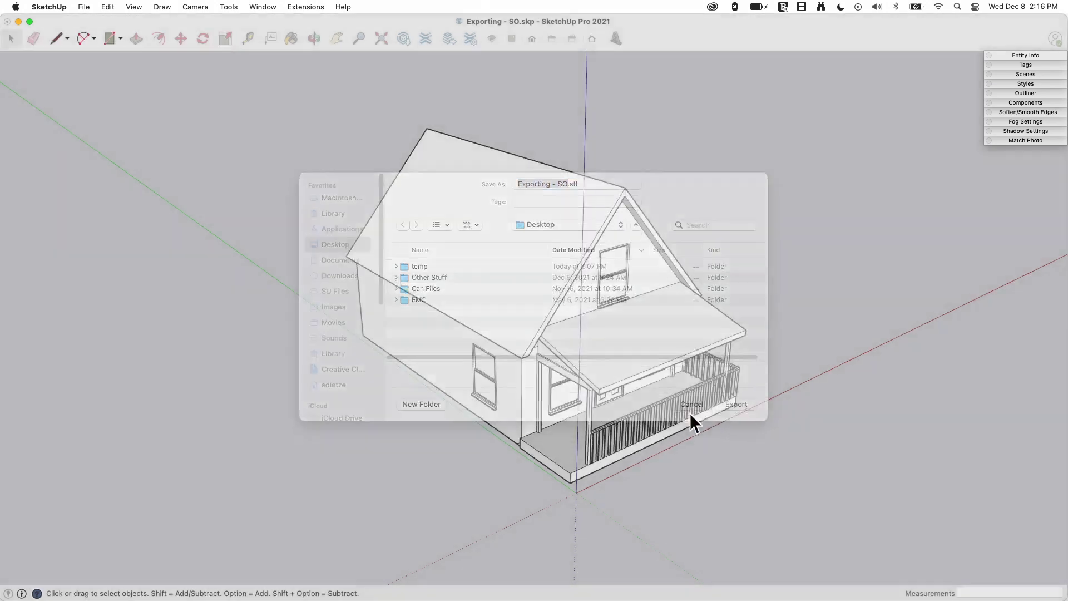